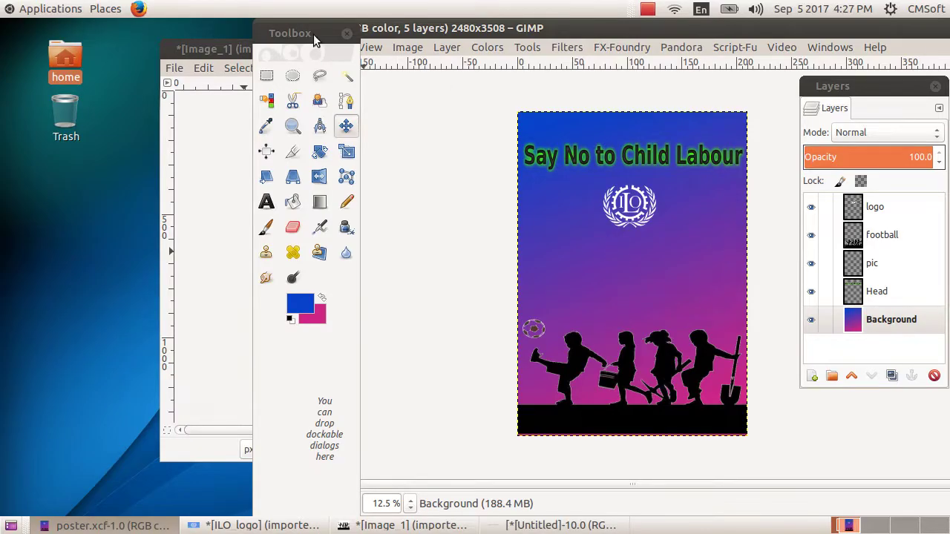
Nudge the Toolbox window left and make the Paths tool (B) the active tool
{"action": "left_click_drag", "start_coordinate": [314, 37], "coordinate": [300, 35]}
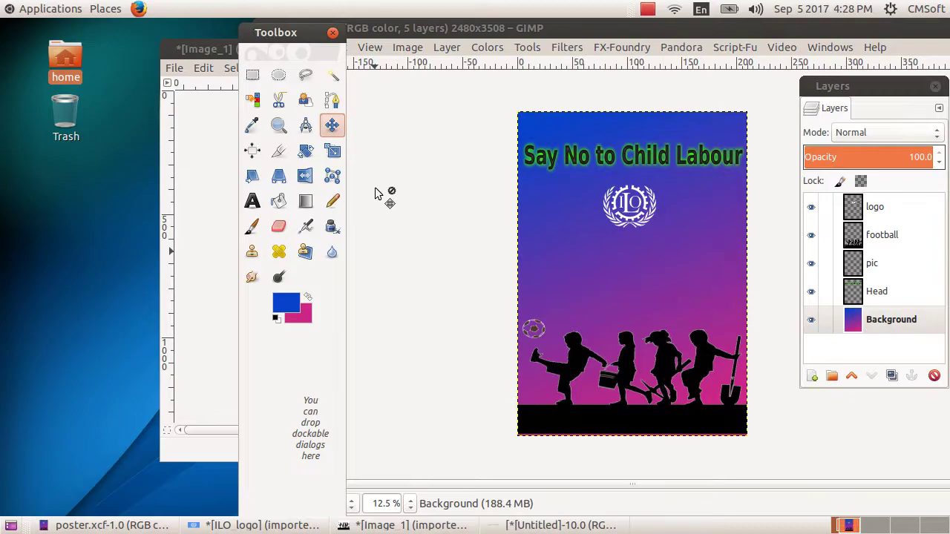
{"action": "left_click", "coordinate": [331, 105]}
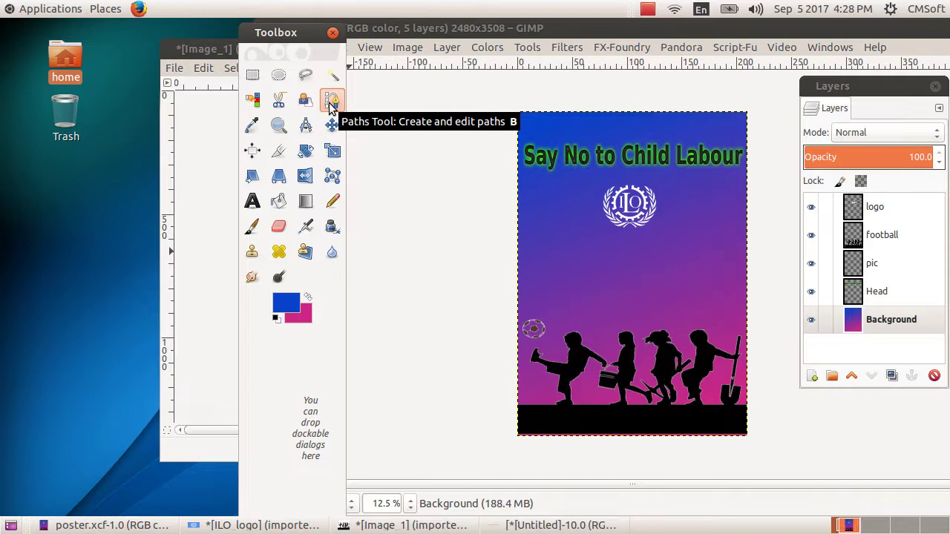
{"action": "left_click", "coordinate": [331, 105]}
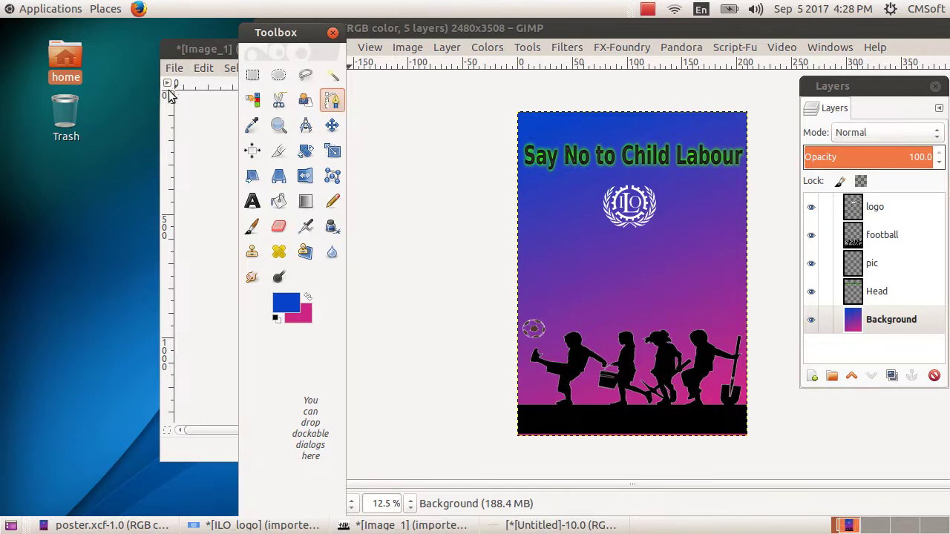
In Files, browse from Home to School_Resources › Standard_9 › images
{"action": "double_click", "coordinate": [72, 70]}
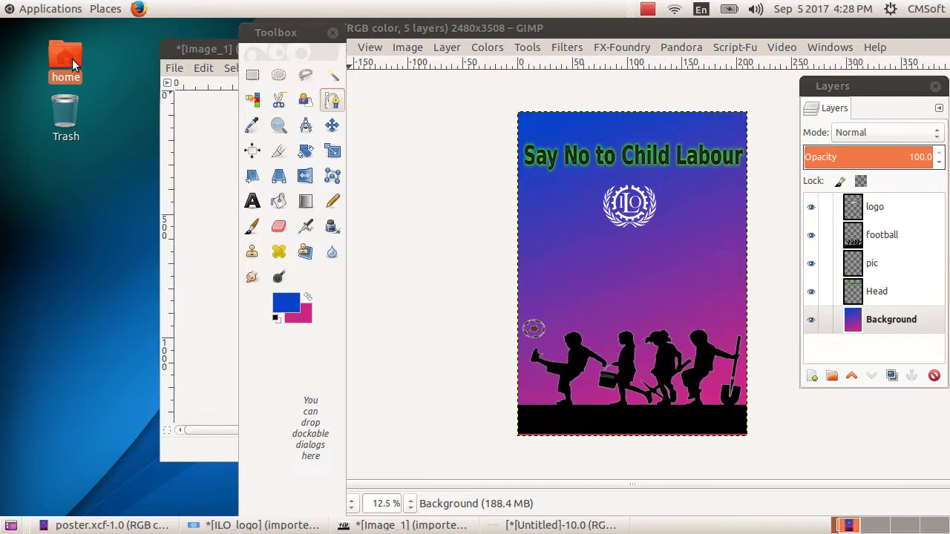
{"action": "scroll", "coordinate": [364, 319], "scroll_direction": "down", "scroll_amount": 1}
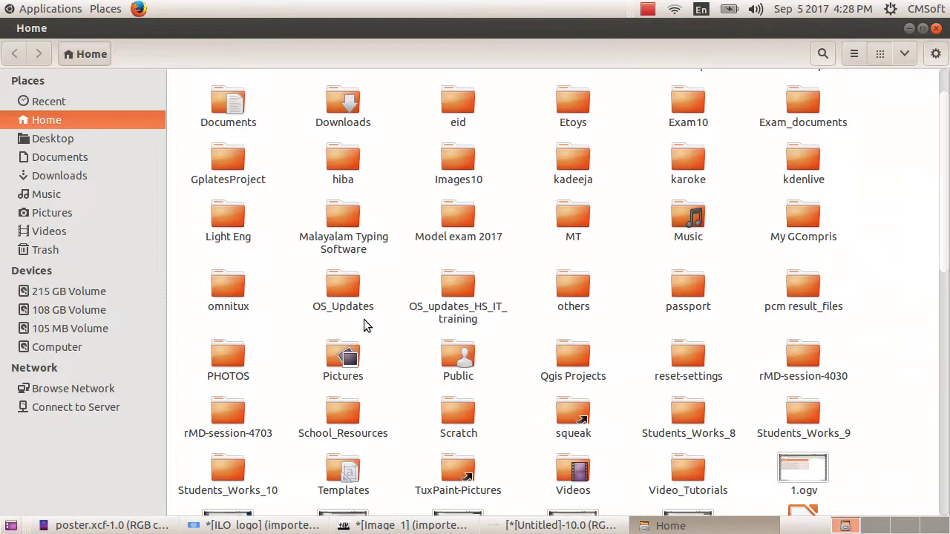
{"action": "scroll", "coordinate": [365, 334], "scroll_direction": "down", "scroll_amount": 2}
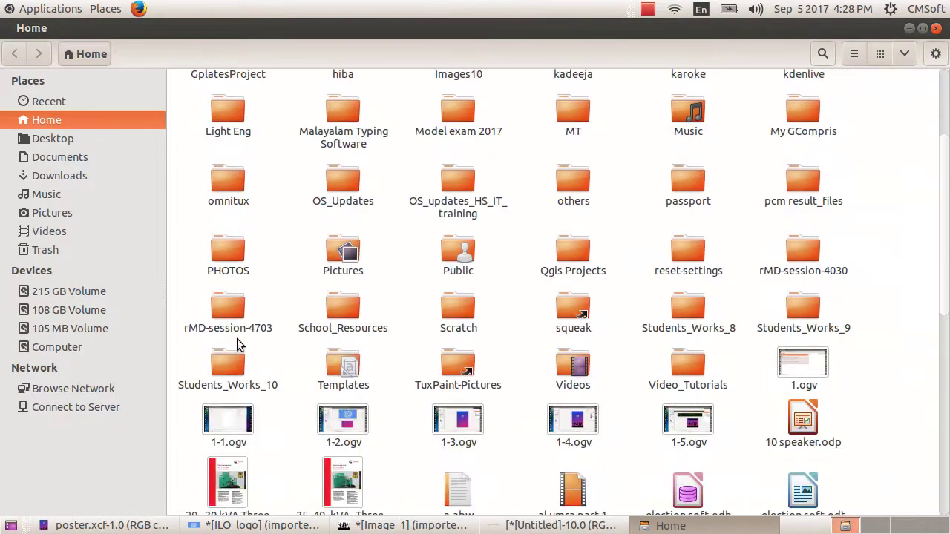
{"action": "double_click", "coordinate": [343, 306]}
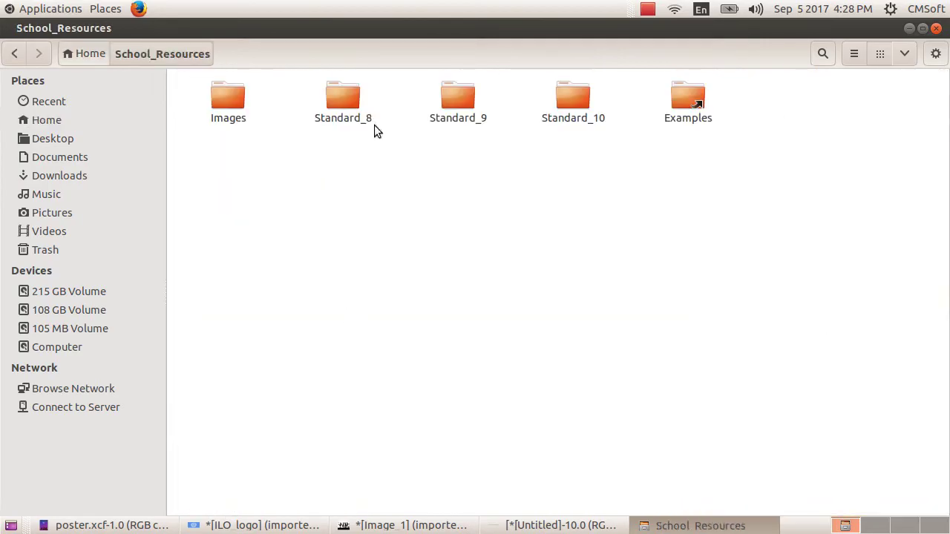
{"action": "double_click", "coordinate": [449, 102]}
{"action": "double_click", "coordinate": [232, 110]}
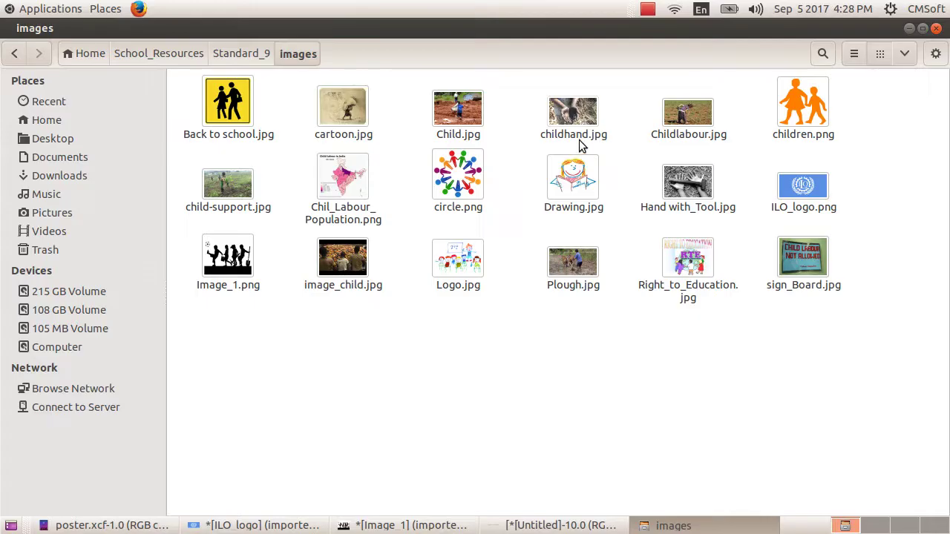
Open childhand.jpg with GIMP Image Editor
{"action": "left_click", "coordinate": [583, 123]}
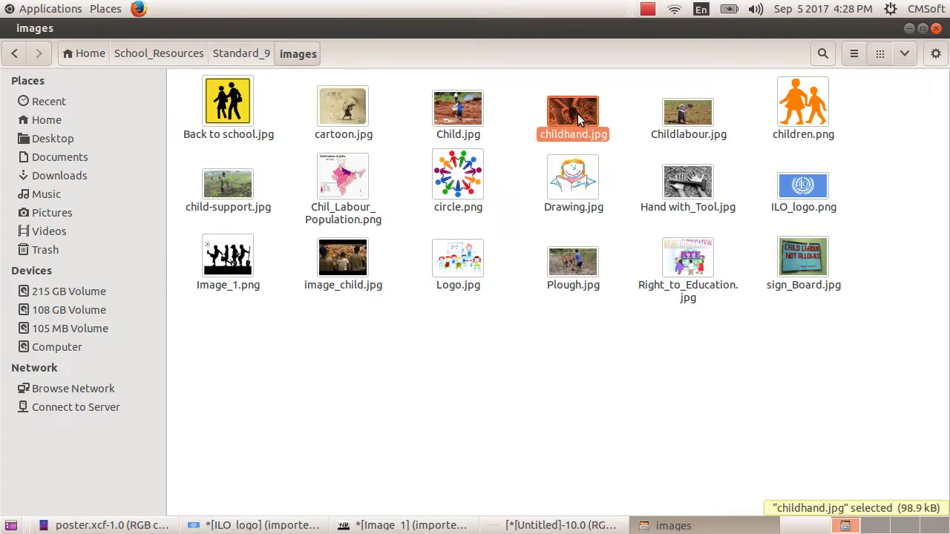
{"action": "right_click", "coordinate": [578, 114]}
{"action": "mouse_move", "coordinate": [626, 146]}
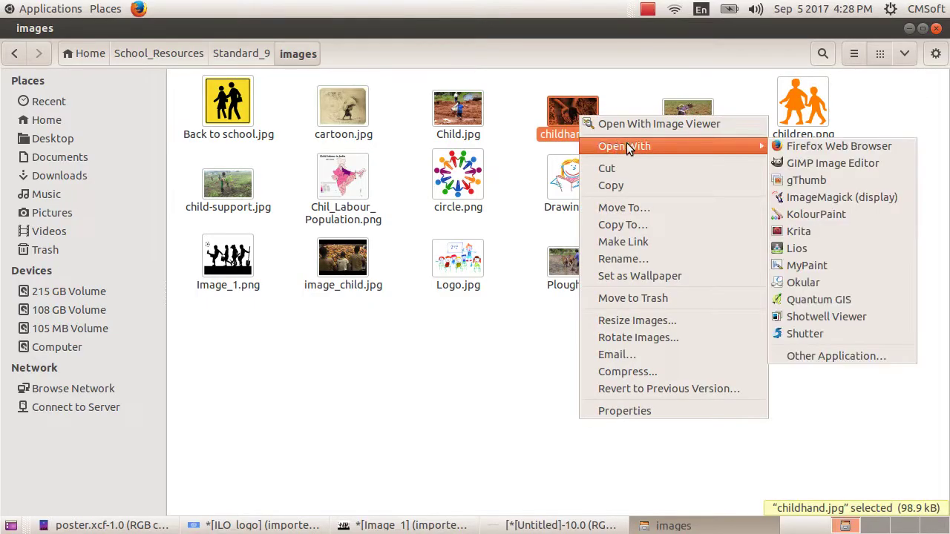
{"action": "left_click", "coordinate": [816, 161]}
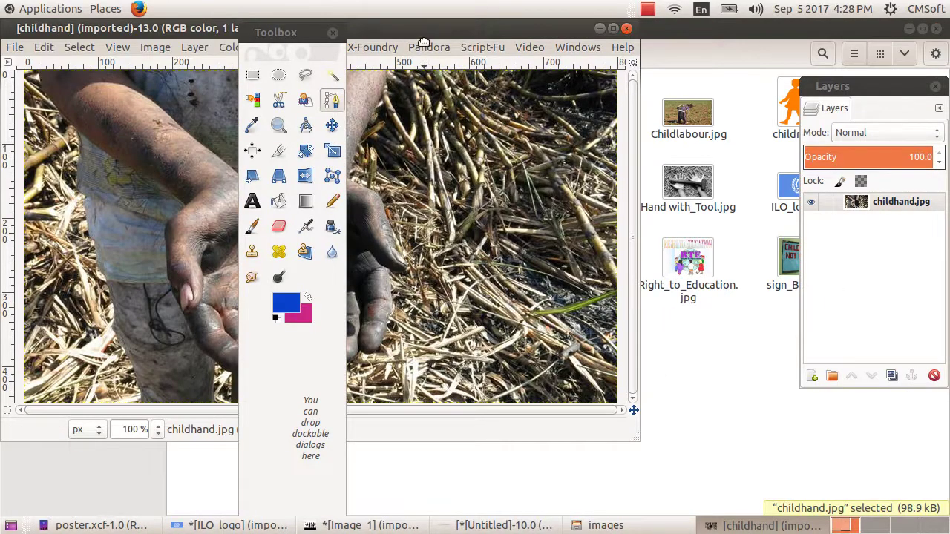
Reposition the childhand and Toolbox windows, minimize Files, and raise the childhand image
{"action": "left_click_drag", "start_coordinate": [421, 34], "coordinate": [650, 61]}
{"action": "left_click", "coordinate": [261, 39]}
{"action": "left_click_drag", "start_coordinate": [261, 38], "coordinate": [229, 42]}
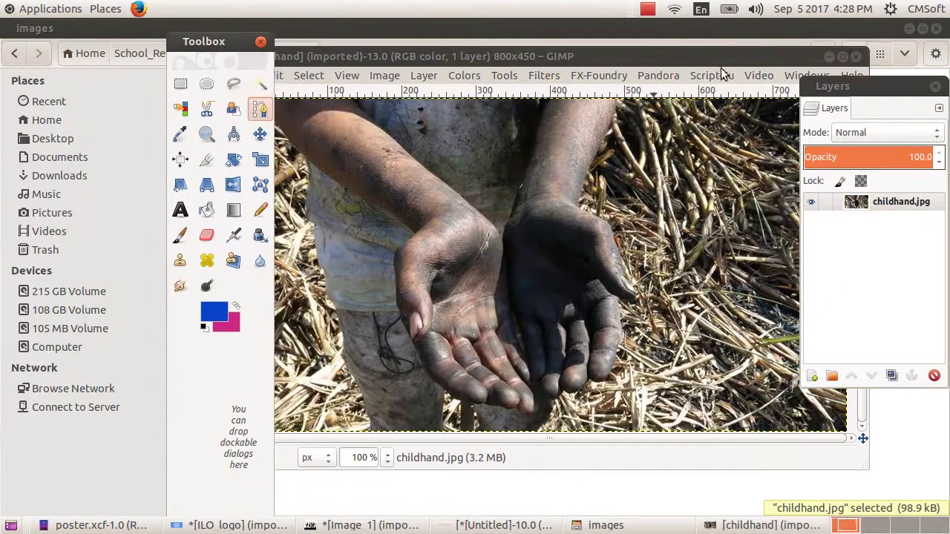
{"action": "left_click", "coordinate": [909, 29]}
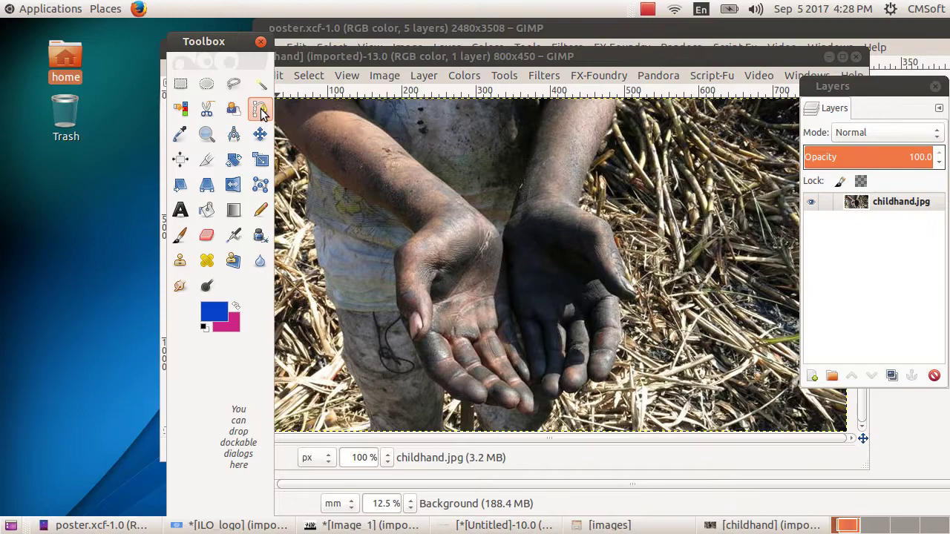
{"action": "left_click_drag", "start_coordinate": [331, 56], "coordinate": [348, 48]}
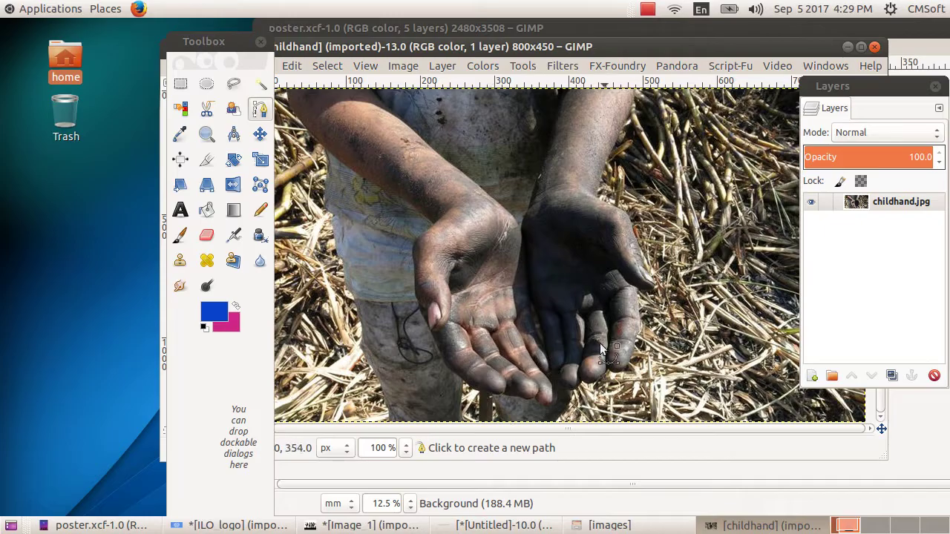
Start the path at the top-left and trace down the left forearm and outer left palm
{"action": "left_click", "coordinate": [285, 94]}
{"action": "left_click", "coordinate": [297, 119]}
{"action": "left_click", "coordinate": [316, 141]}
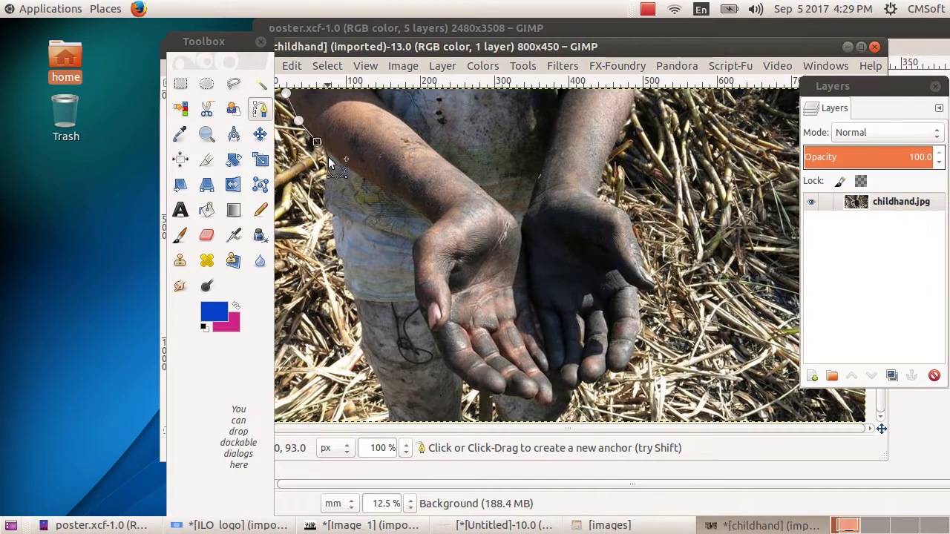
{"action": "left_click", "coordinate": [337, 159]}
{"action": "left_click", "coordinate": [363, 177]}
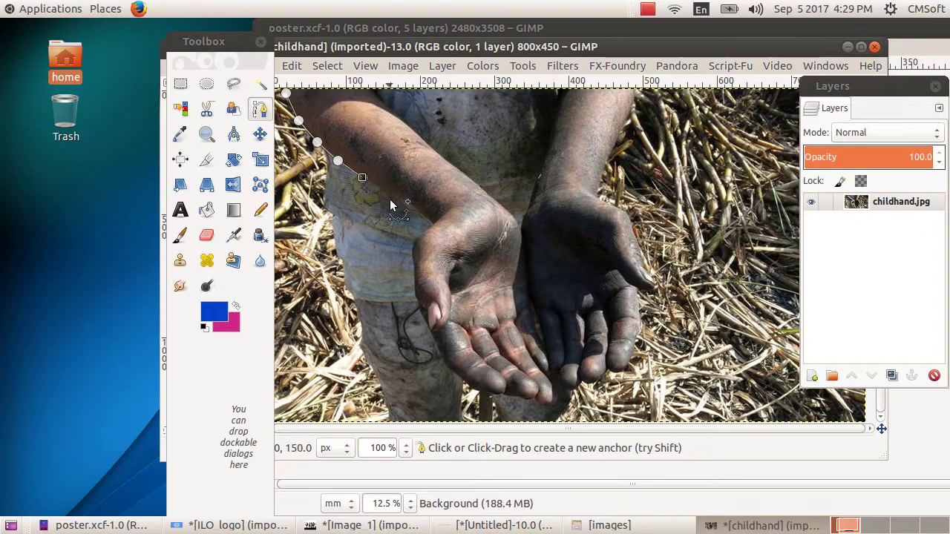
{"action": "left_click", "coordinate": [393, 197]}
{"action": "left_click", "coordinate": [418, 212]}
{"action": "left_click", "coordinate": [430, 221]}
{"action": "left_click", "coordinate": [426, 231]}
{"action": "left_click", "coordinate": [414, 241]}
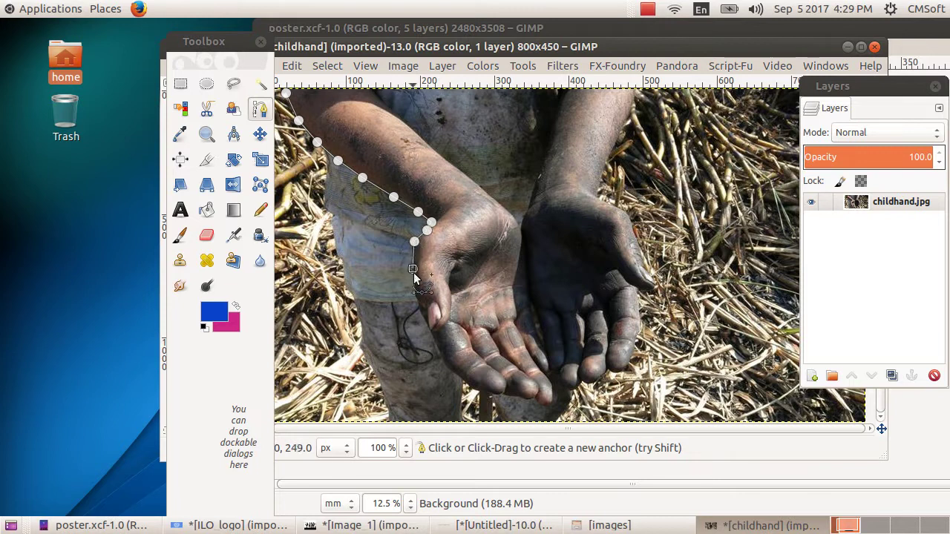
{"action": "left_click", "coordinate": [416, 298]}
{"action": "left_click", "coordinate": [424, 319]}
{"action": "left_click", "coordinate": [428, 328]}
Continue the path around the left hand's fingertips and up between the fingers
{"action": "left_click", "coordinate": [438, 355]}
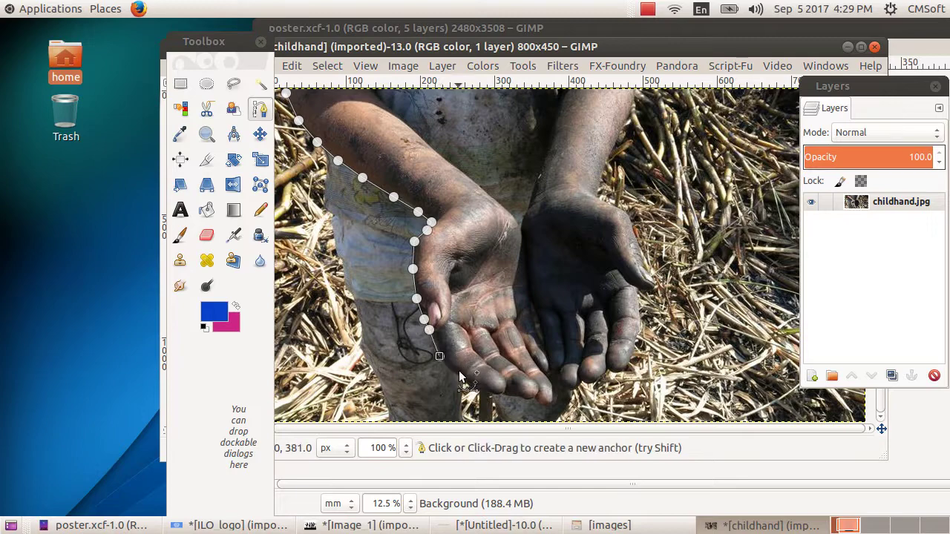
{"action": "left_click", "coordinate": [458, 374]}
{"action": "left_click", "coordinate": [472, 389]}
{"action": "left_click", "coordinate": [491, 391]}
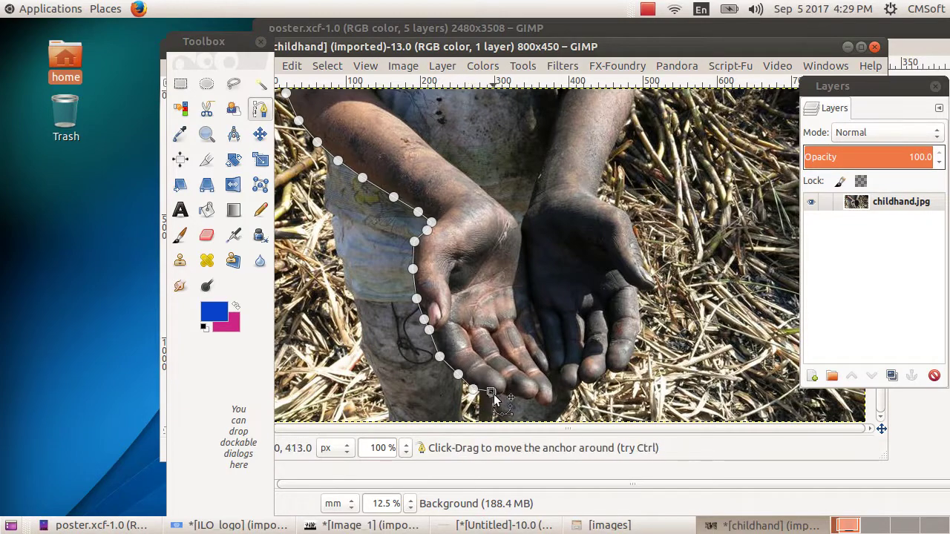
{"action": "left_click", "coordinate": [501, 393]}
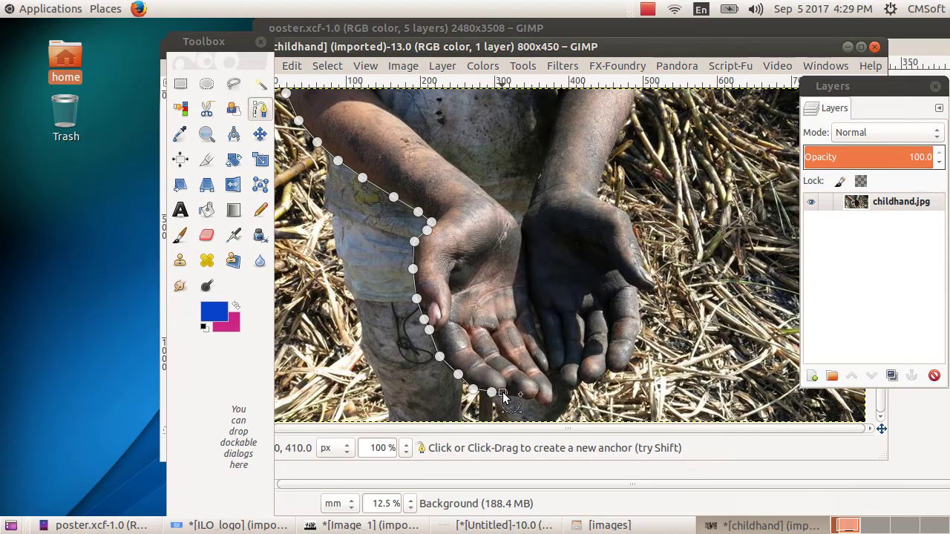
{"action": "left_click", "coordinate": [507, 388]}
{"action": "left_click", "coordinate": [513, 391]}
{"action": "left_click", "coordinate": [527, 398]}
{"action": "left_click", "coordinate": [536, 396]}
{"action": "left_click", "coordinate": [538, 402]}
{"action": "left_click", "coordinate": [549, 403]}
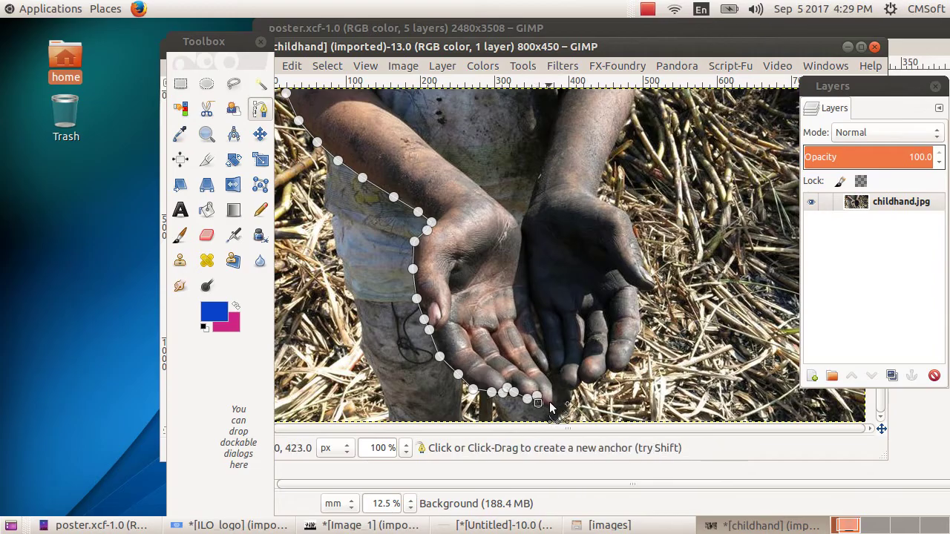
{"action": "left_click", "coordinate": [558, 395]}
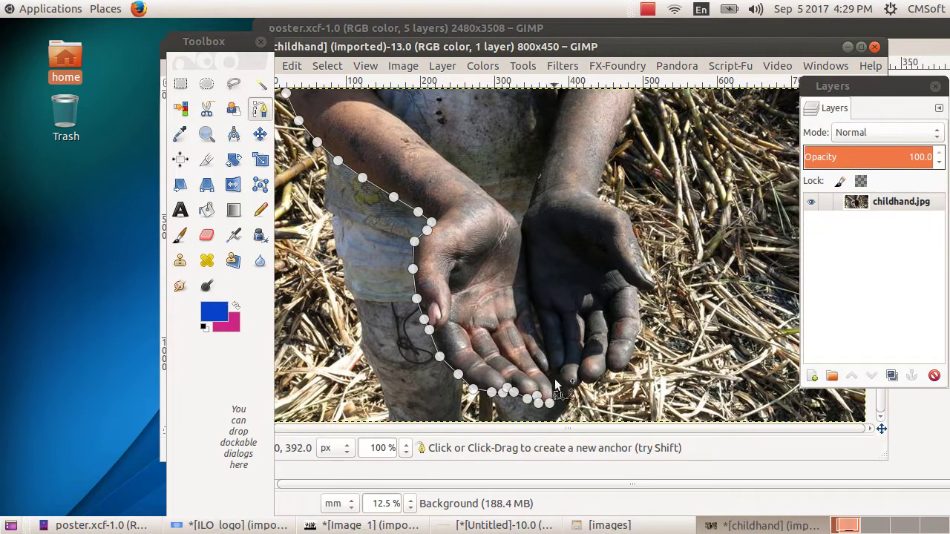
{"action": "left_click", "coordinate": [552, 378]}
Trace along the right hand's fingertips, up the right palm edge and around the thumb
{"action": "left_click", "coordinate": [565, 380]}
{"action": "left_click", "coordinate": [579, 380]}
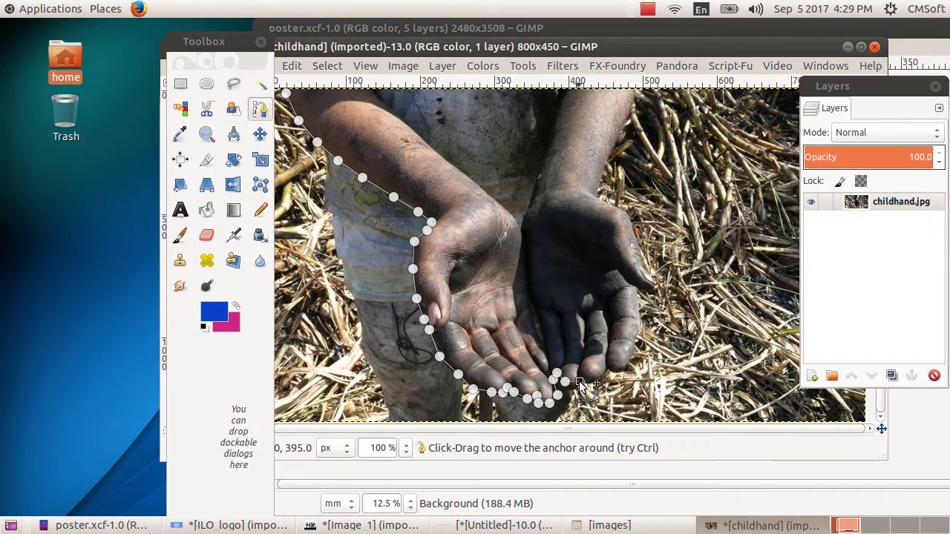
{"action": "left_click", "coordinate": [593, 378]}
{"action": "left_click", "coordinate": [605, 369]}
{"action": "left_click", "coordinate": [618, 369]}
{"action": "left_click", "coordinate": [627, 363]}
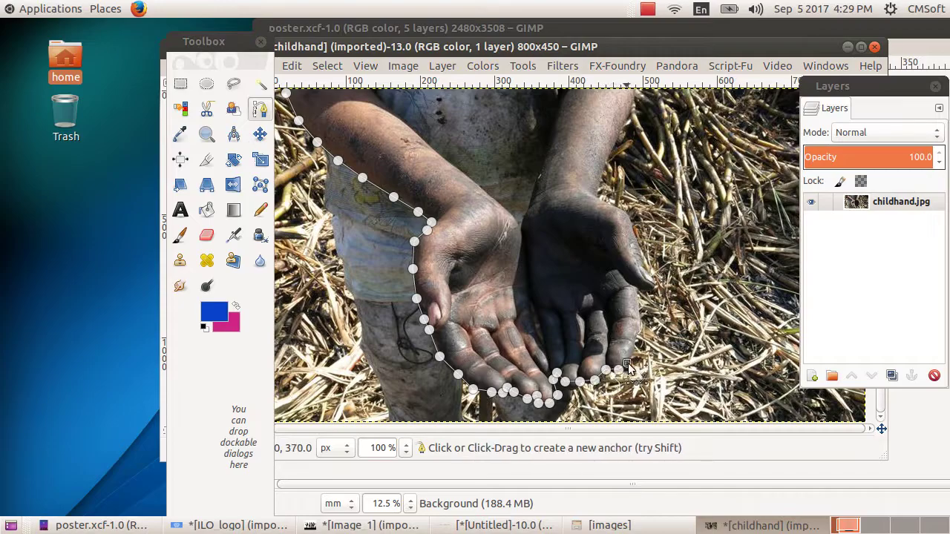
{"action": "left_click", "coordinate": [635, 338]}
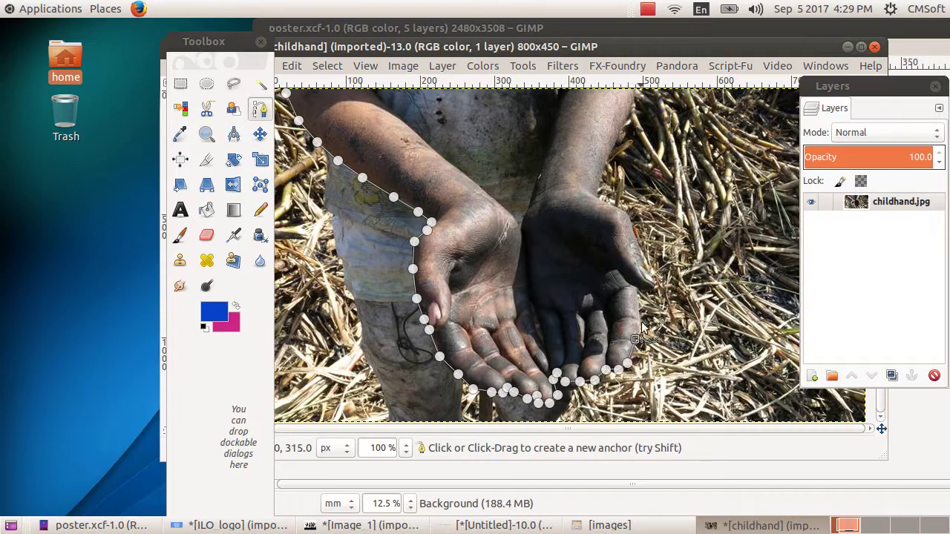
{"action": "left_click", "coordinate": [639, 317]}
{"action": "left_click", "coordinate": [636, 298]}
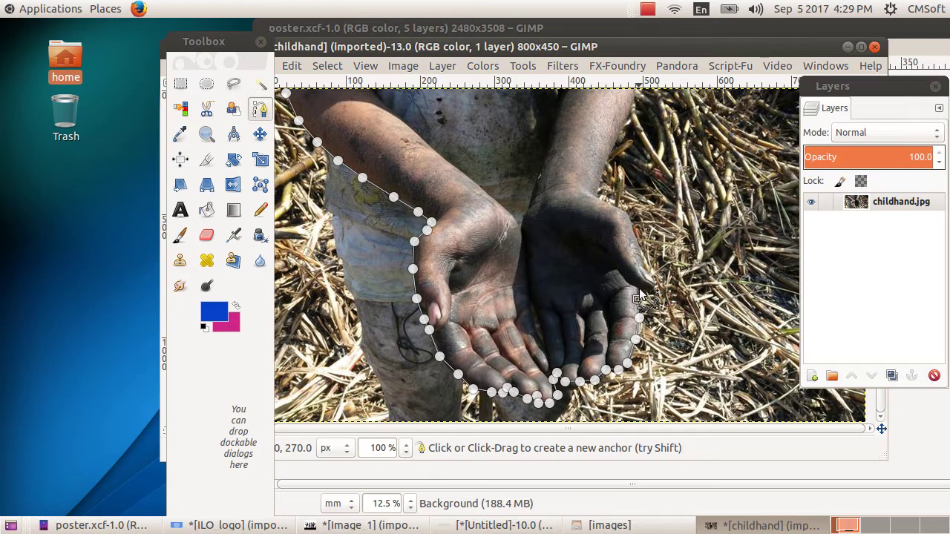
{"action": "left_click", "coordinate": [638, 289]}
{"action": "left_click", "coordinate": [653, 290]}
{"action": "left_click", "coordinate": [652, 277]}
Finish the outline up the right forearm, down the inner arms and back up the left arm
{"action": "left_click", "coordinate": [625, 213]}
{"action": "left_click", "coordinate": [597, 195]}
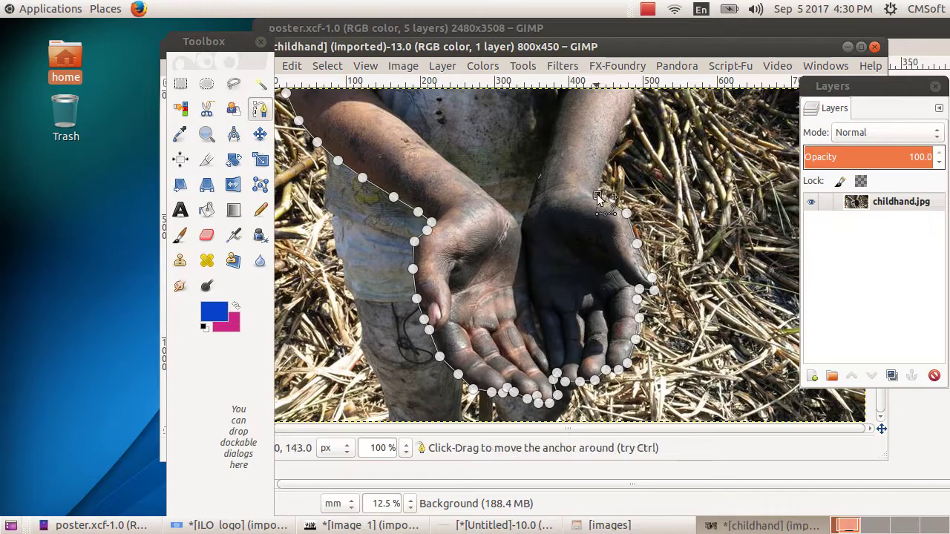
{"action": "left_click", "coordinate": [608, 151]}
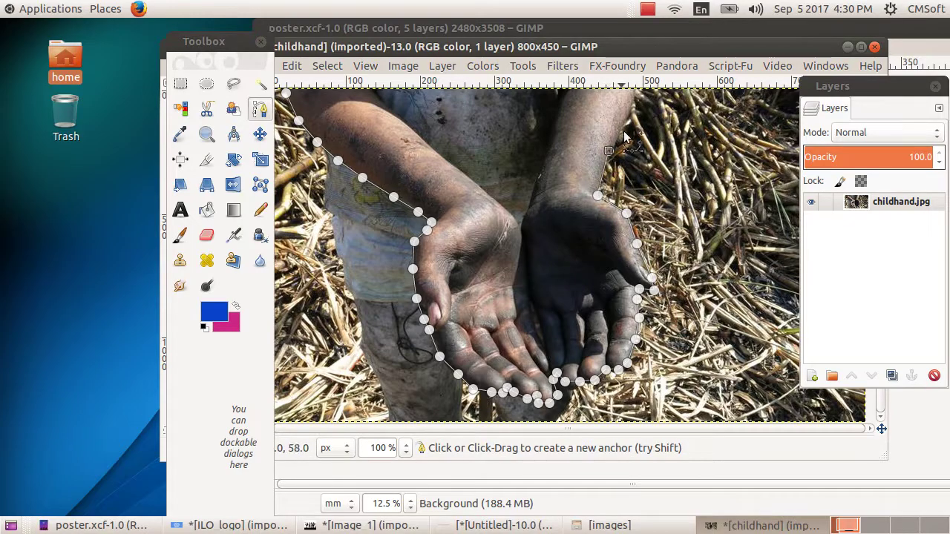
{"action": "left_click", "coordinate": [625, 117]}
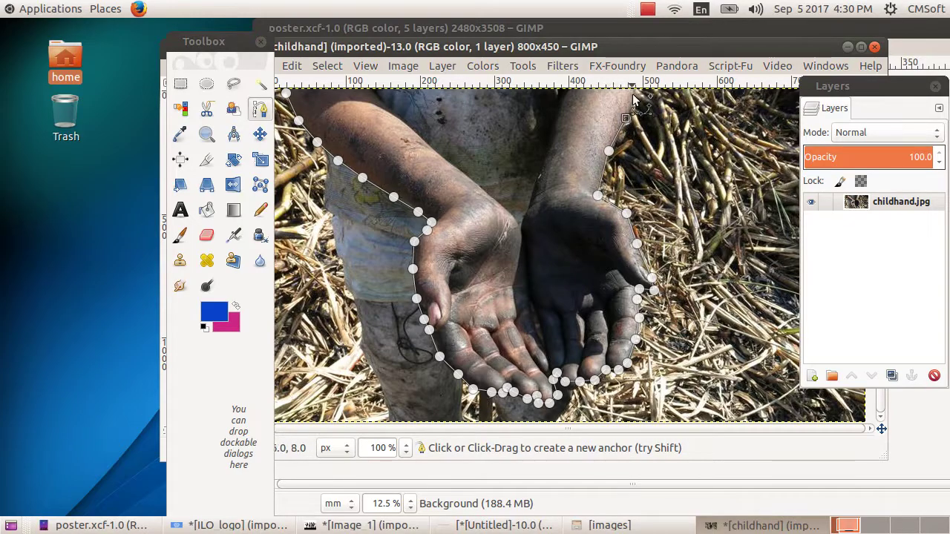
{"action": "left_click", "coordinate": [632, 92]}
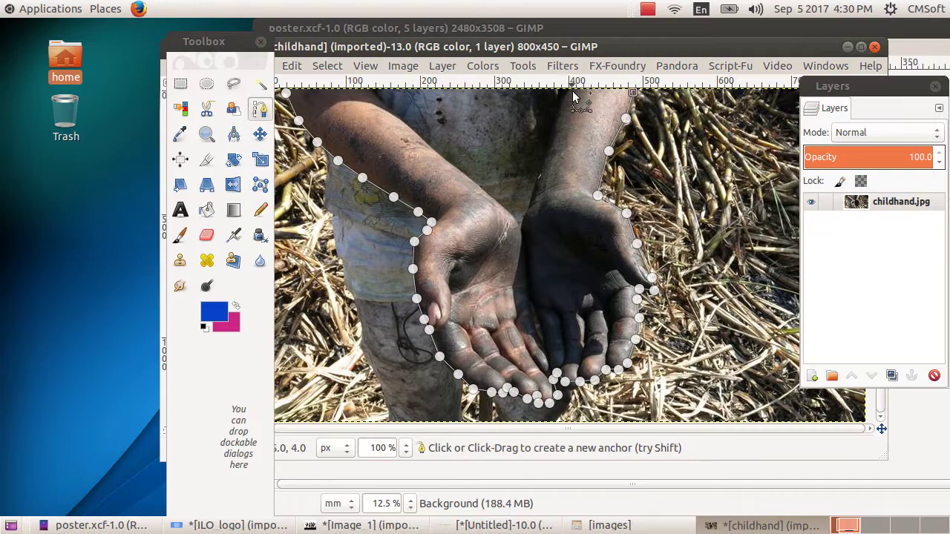
{"action": "left_click", "coordinate": [550, 141]}
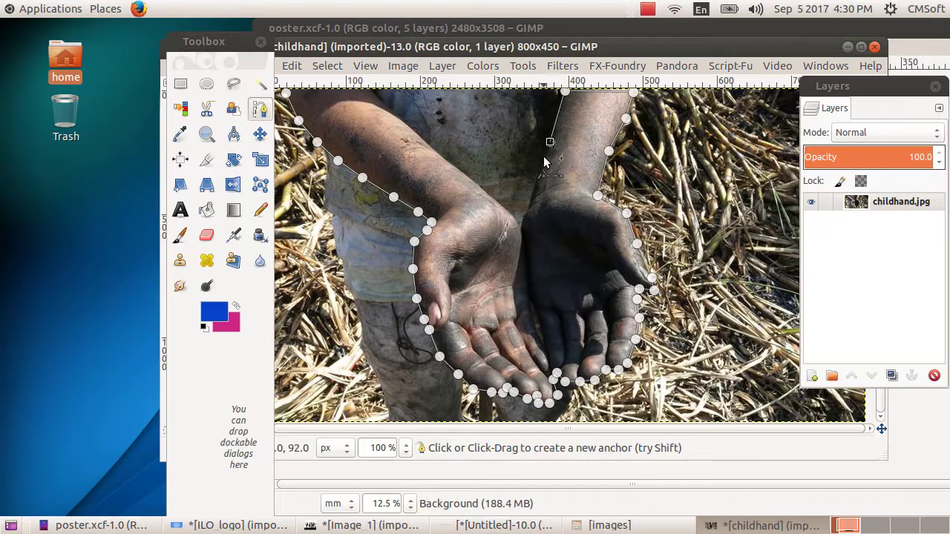
{"action": "left_click", "coordinate": [540, 170]}
{"action": "left_click", "coordinate": [531, 199]}
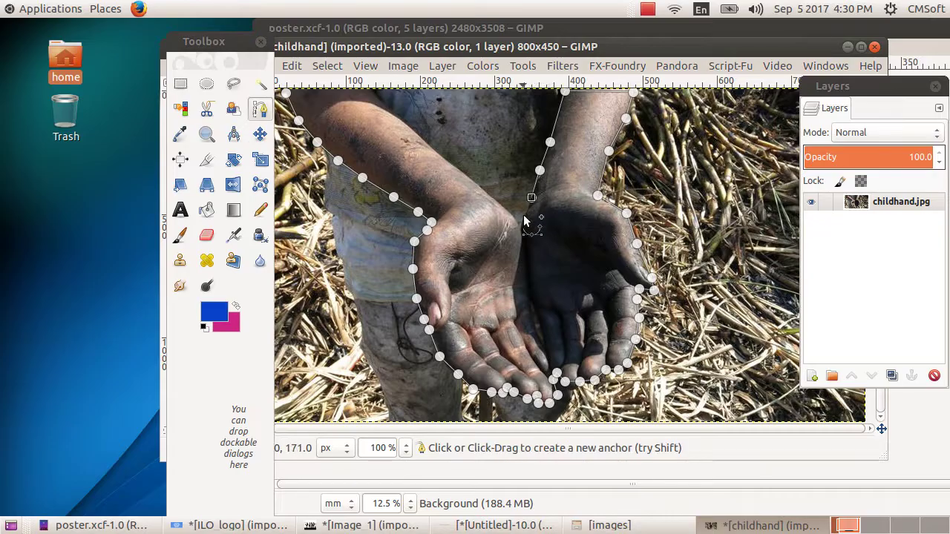
{"action": "left_click", "coordinate": [522, 218]}
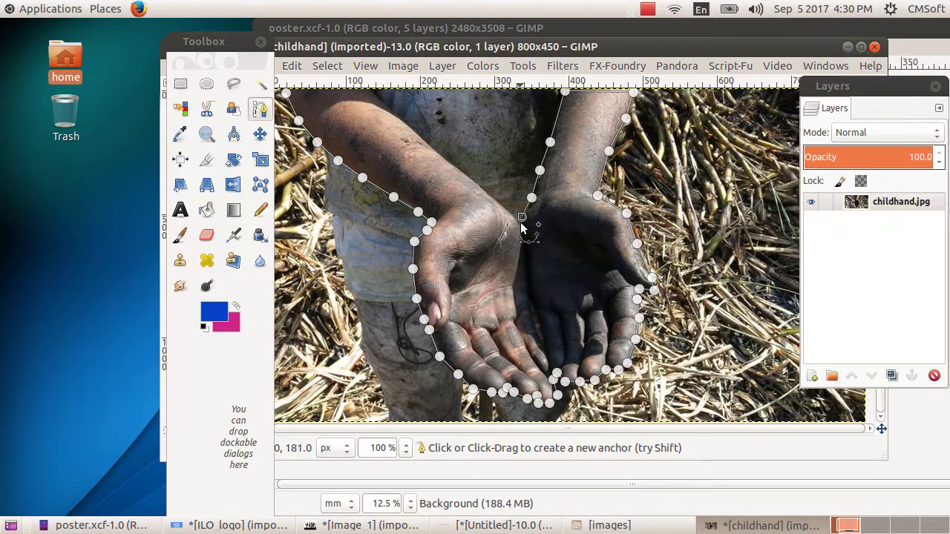
{"action": "left_click", "coordinate": [473, 177]}
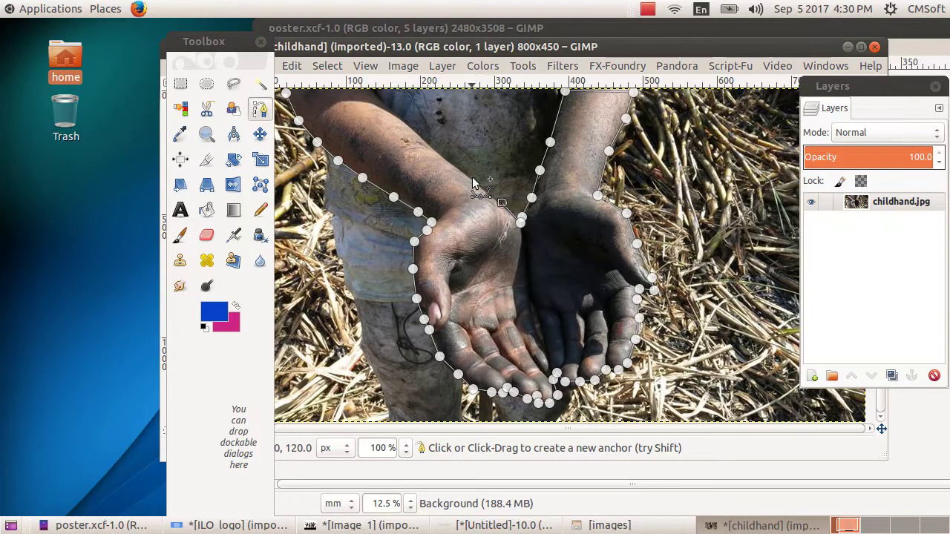
{"action": "left_click", "coordinate": [427, 143]}
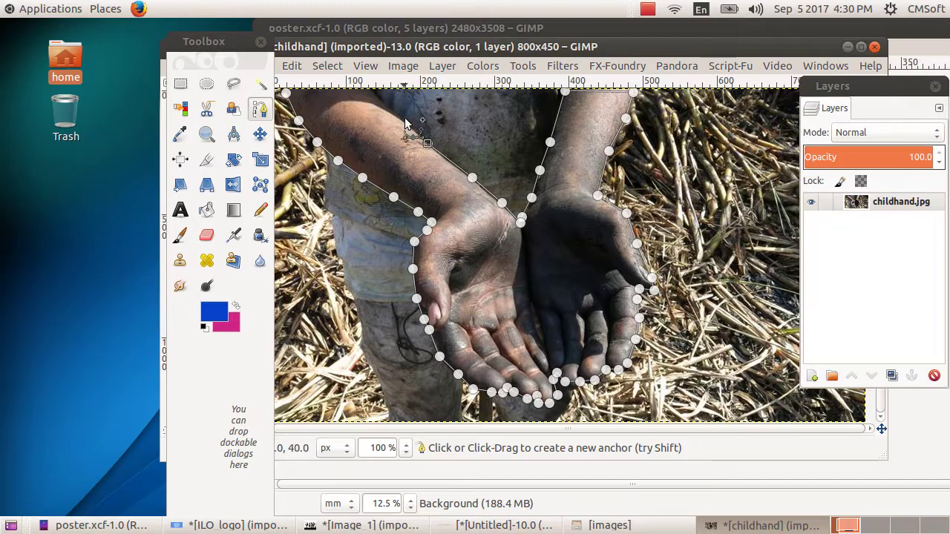
{"action": "left_click", "coordinate": [398, 118]}
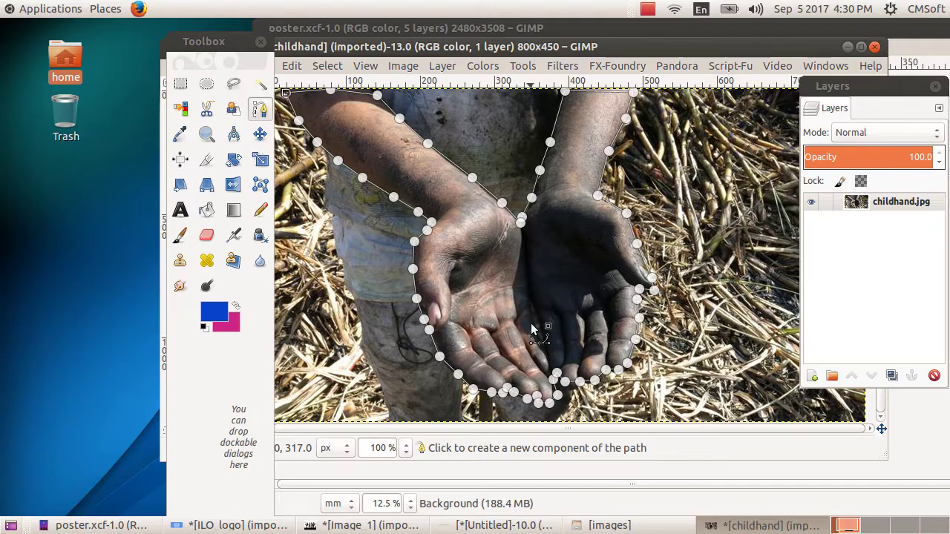
Convert the hands path to a selection with Select > From Path, copy it, and return to poster.xcf
{"action": "left_click", "coordinate": [330, 66]}
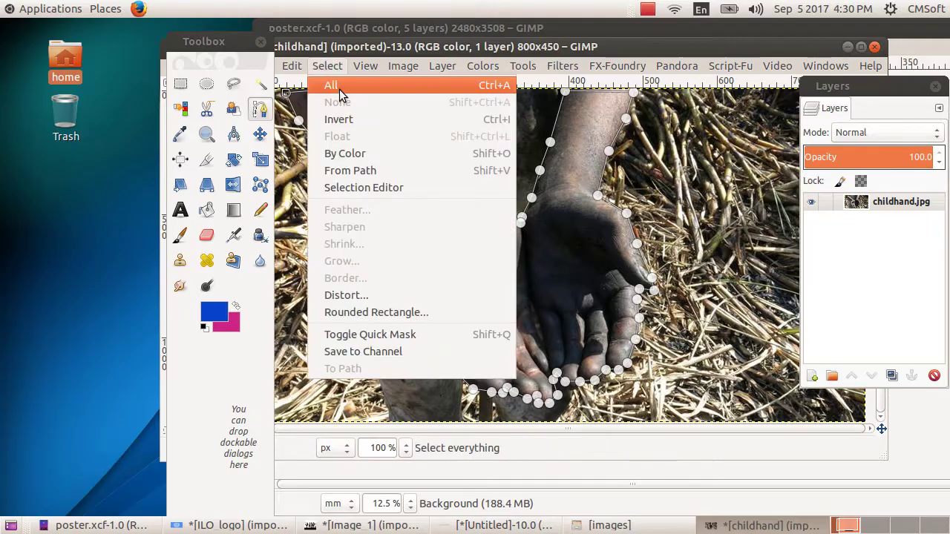
{"action": "left_click", "coordinate": [382, 171]}
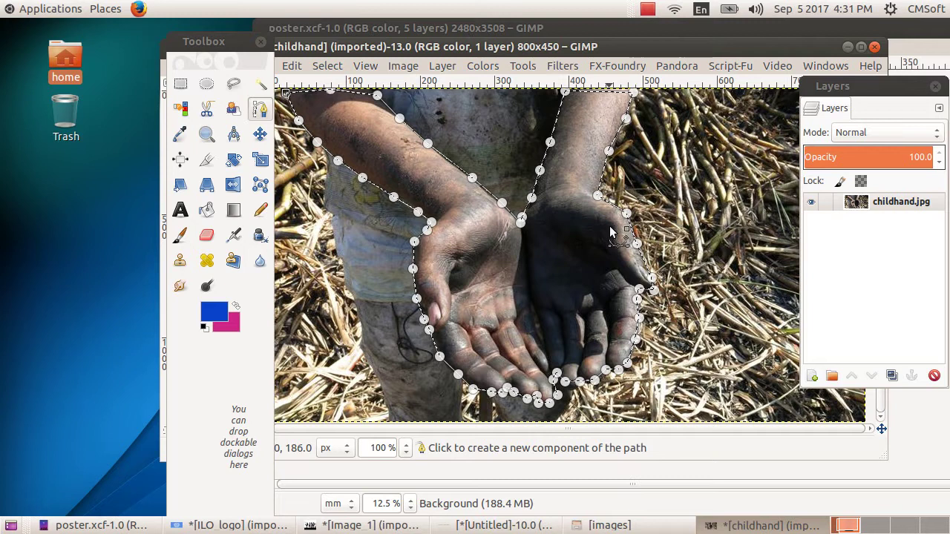
{"action": "left_click", "coordinate": [292, 65]}
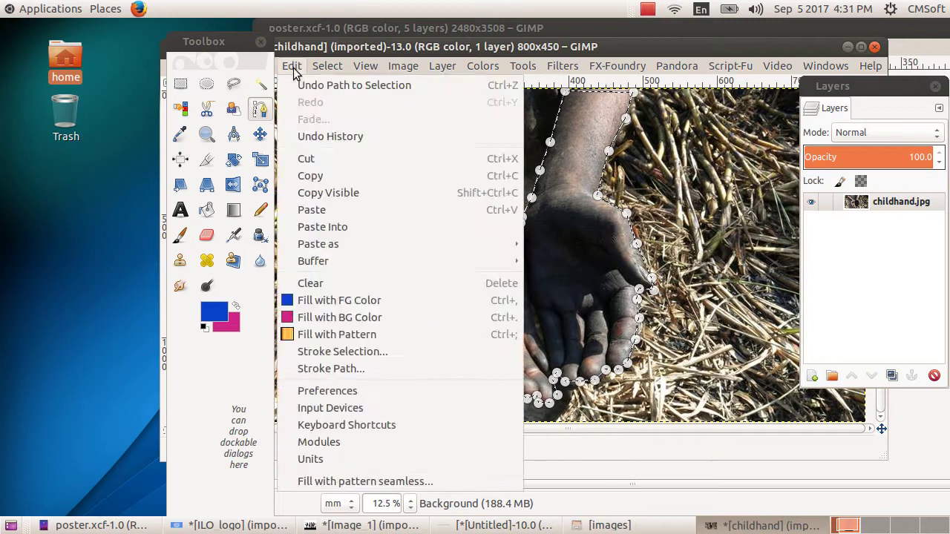
{"action": "left_click", "coordinate": [328, 176]}
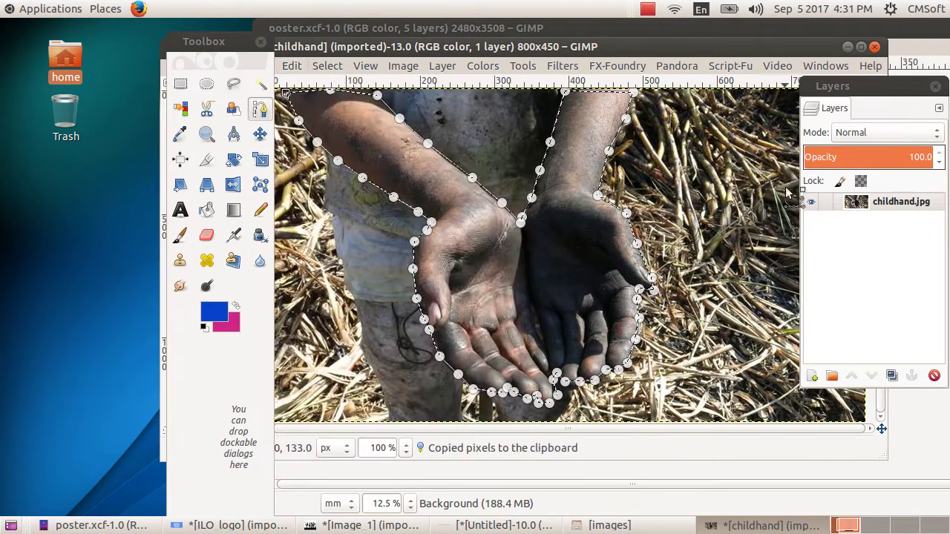
{"action": "left_click", "coordinate": [101, 525]}
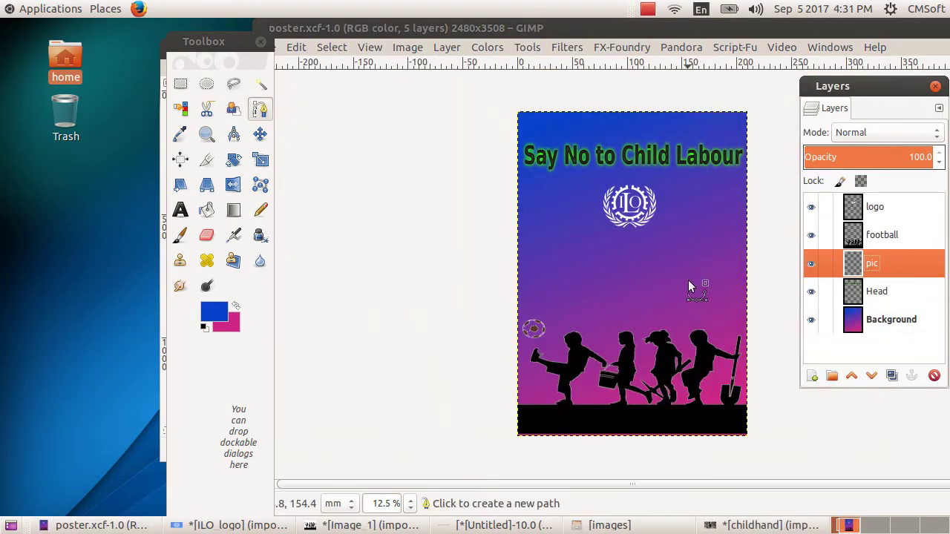
Paste the copied hands into the poster and anchor them onto the pic layer
{"action": "left_click", "coordinate": [297, 47]}
{"action": "left_click", "coordinate": [350, 189]}
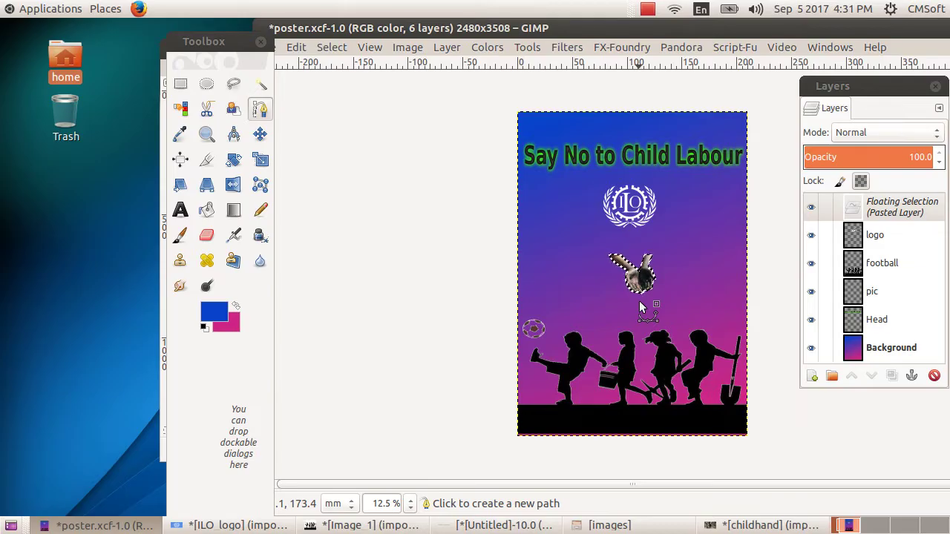
{"action": "left_click", "coordinate": [911, 376]}
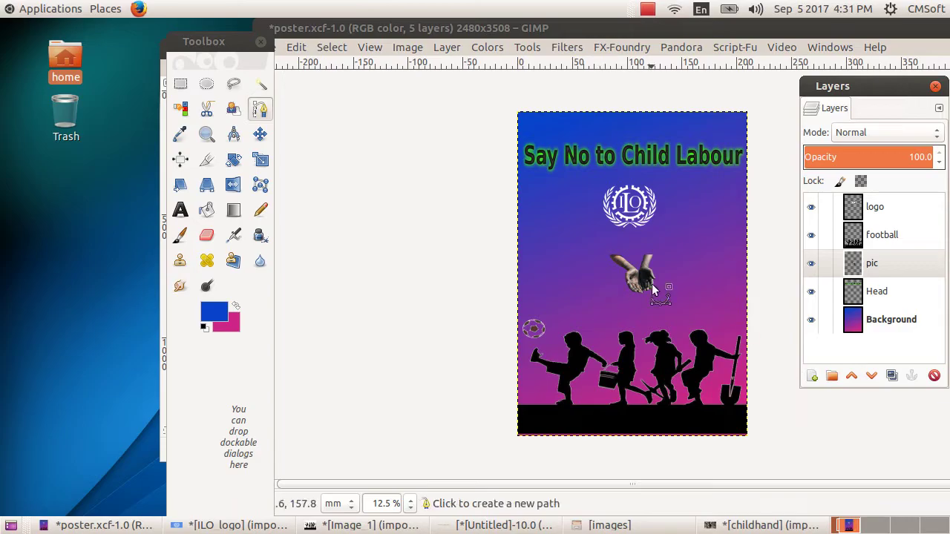
With the Move tool, shift the pic layer's hands to sit just below the ILO logo
{"action": "left_click", "coordinate": [259, 133]}
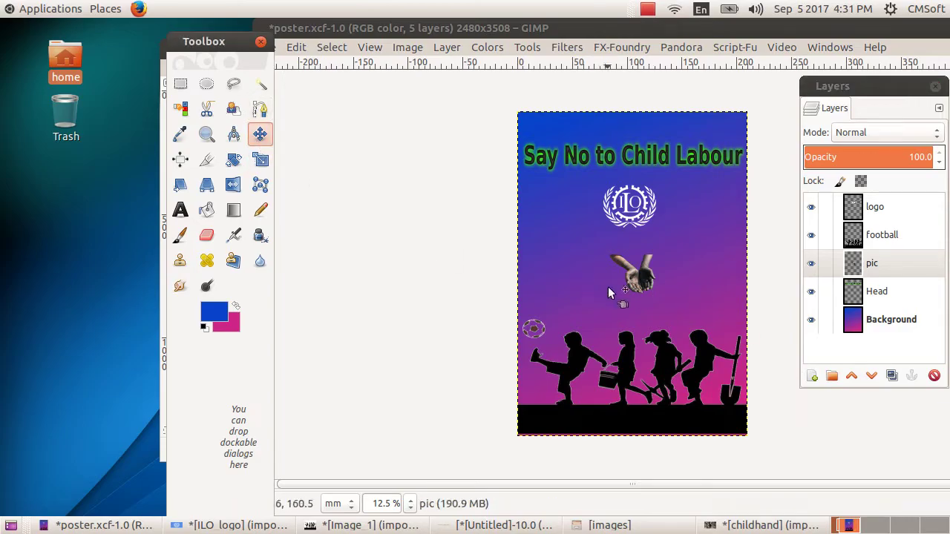
{"action": "left_click", "coordinate": [891, 264]}
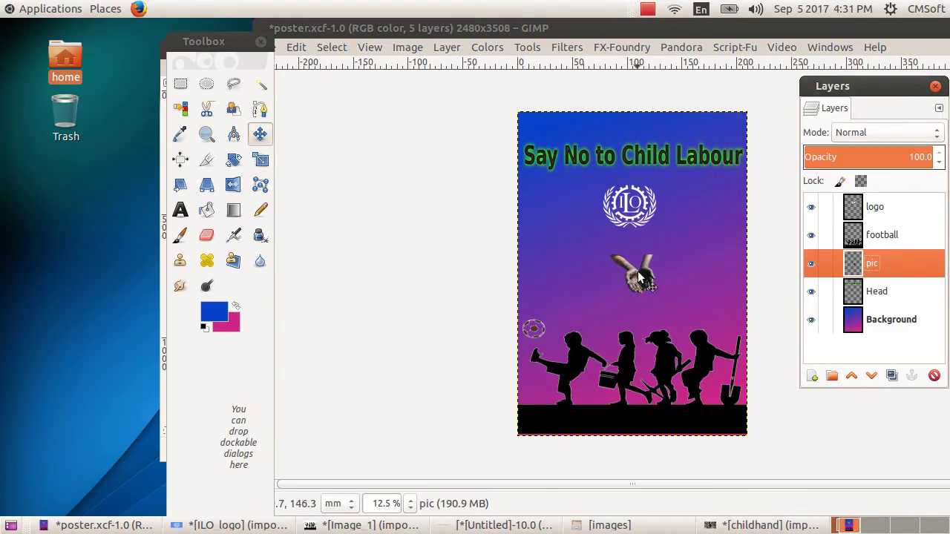
{"action": "left_click_drag", "start_coordinate": [638, 277], "coordinate": [635, 272]}
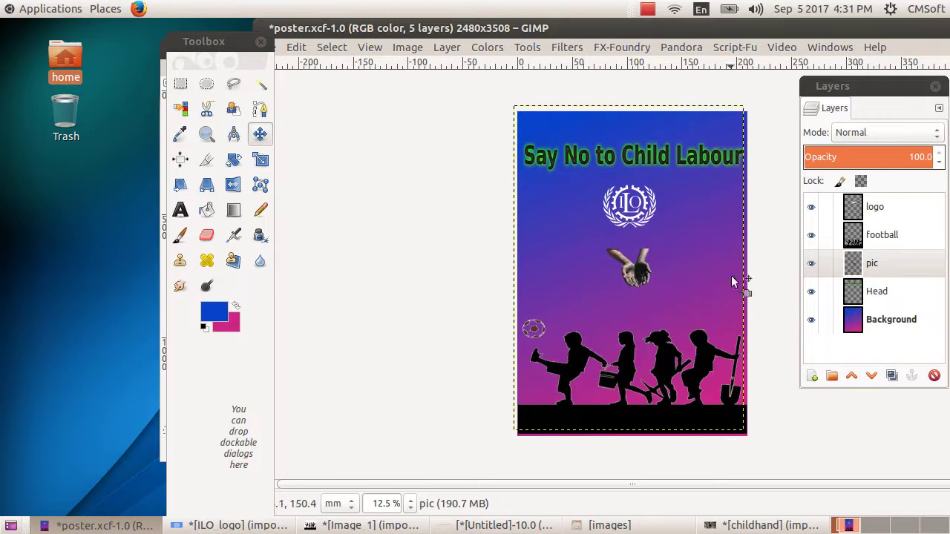
{"action": "left_click", "coordinate": [888, 325]}
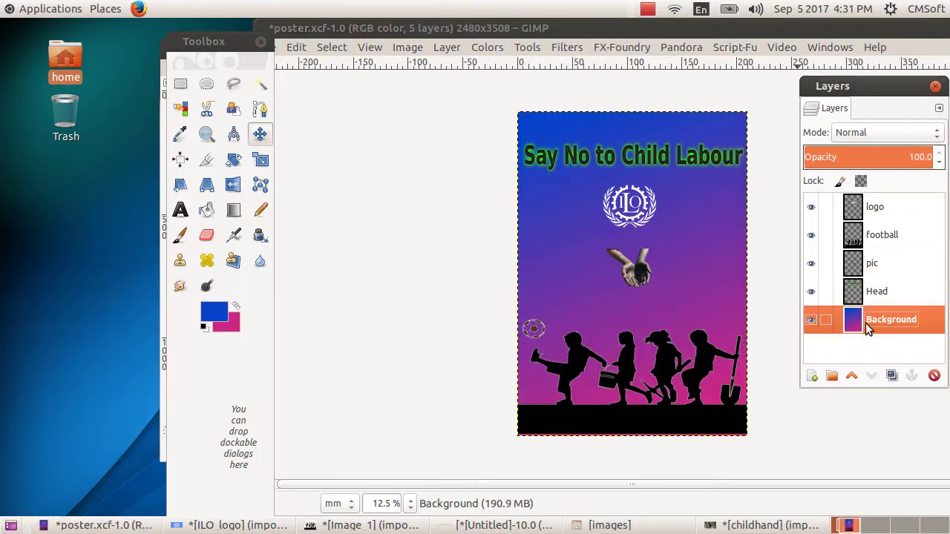